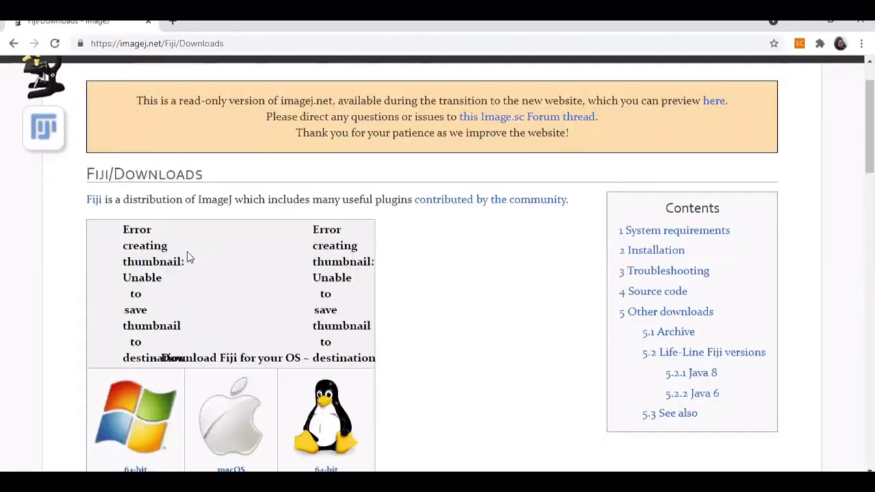
Download fiji-java6-20170530.zip, the 2017 May 30 package from the Java 6 Life-Line table.
scroll(190, 251, down, 10)
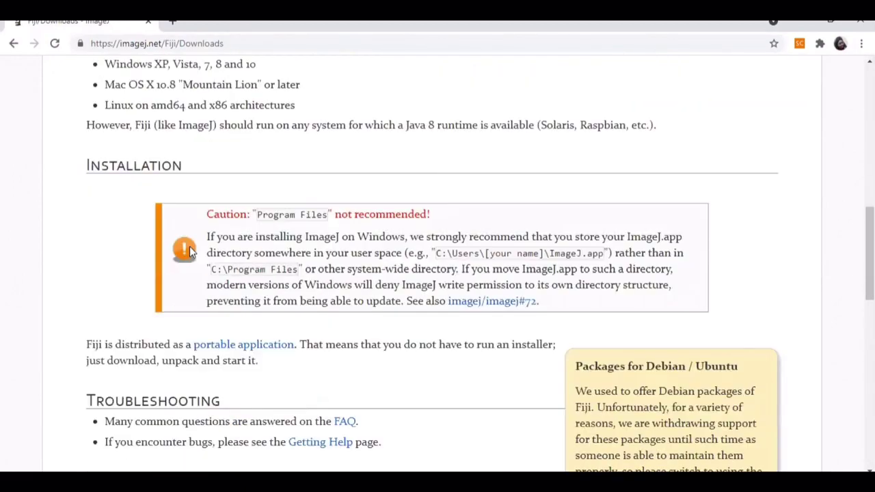
scroll(182, 255, down, 7)
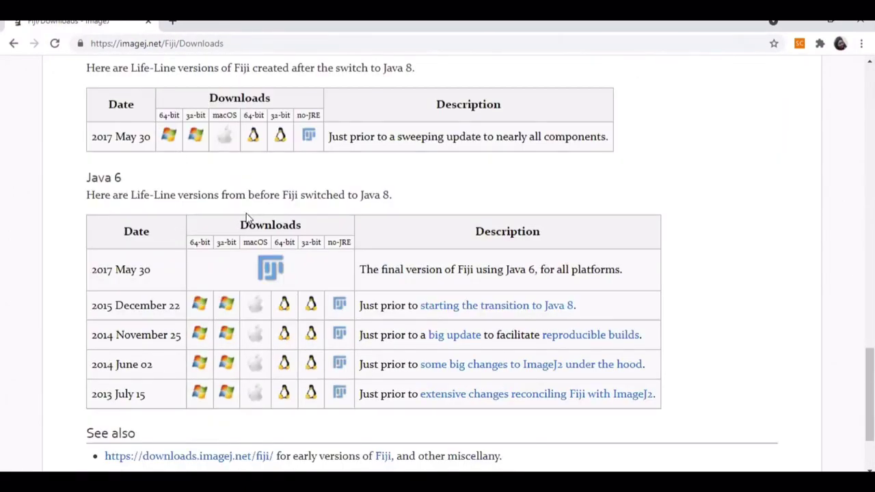
scroll(248, 266, down, 1)
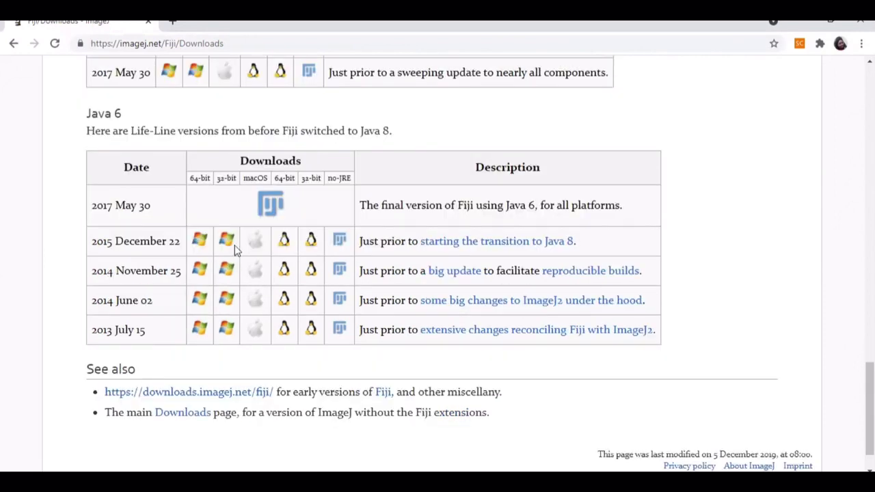
click(264, 202)
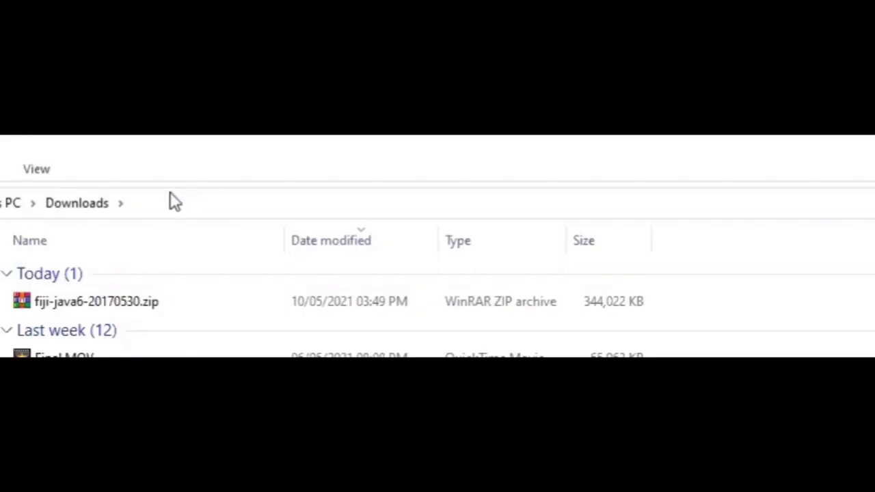
Run ImageJ-win64.exe from the extracted fiji-nojre-20170530\Fiji.app folder in Downloads.
click(96, 308)
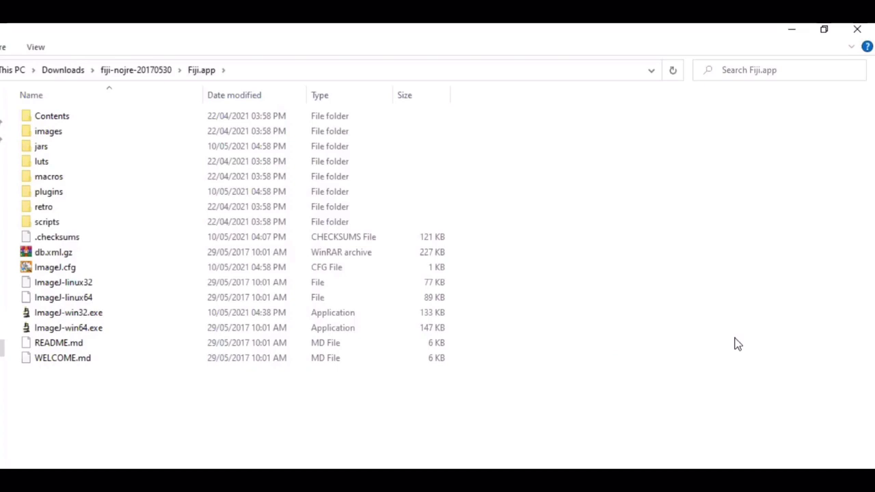
double_click(79, 329)
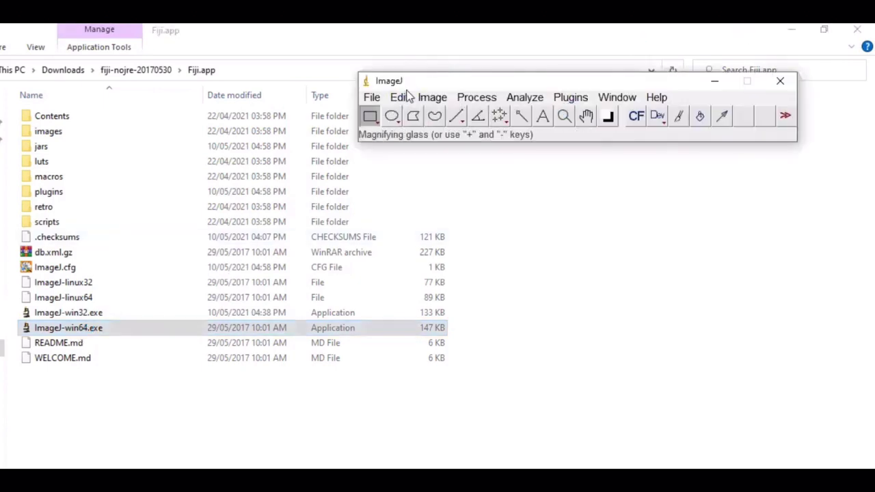
Open the SrTiO3.png SEM image from the Surface roughness folder in ImageJ.
click(373, 98)
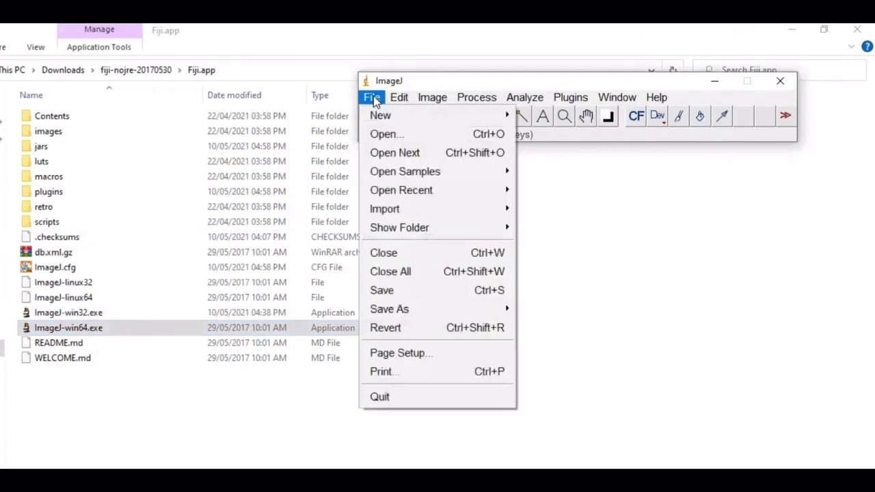
click(384, 134)
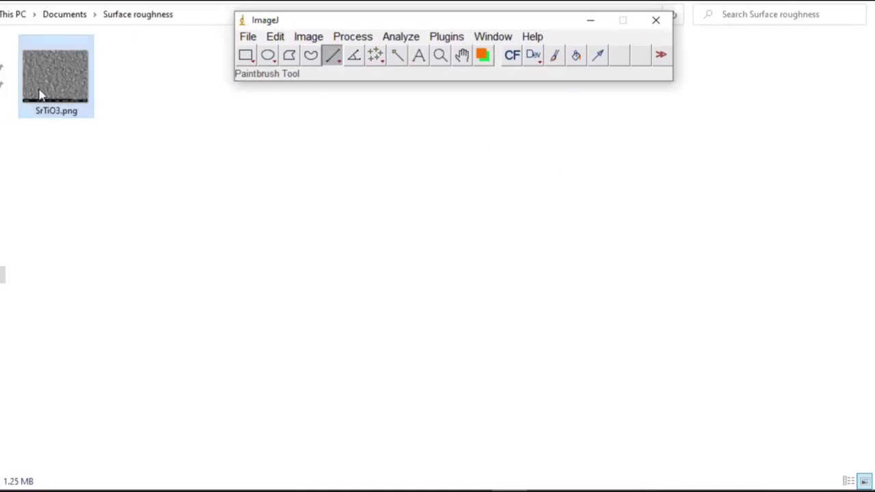
drag(41, 93, 245, 59)
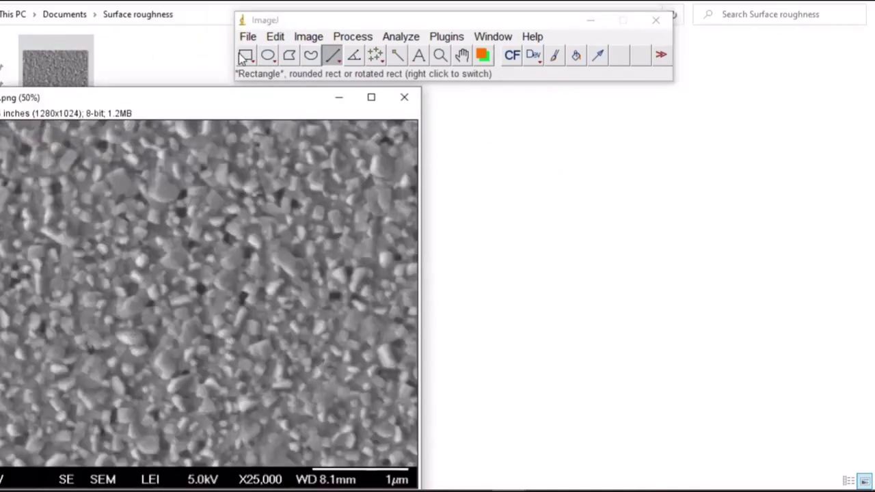
Remove the image's inch calibration in Set Scale so it measures in pixels.
click(410, 38)
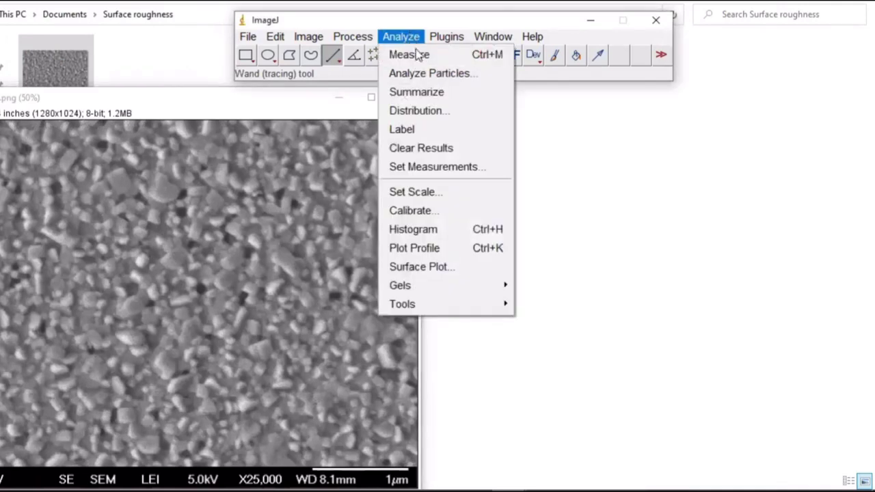
click(428, 193)
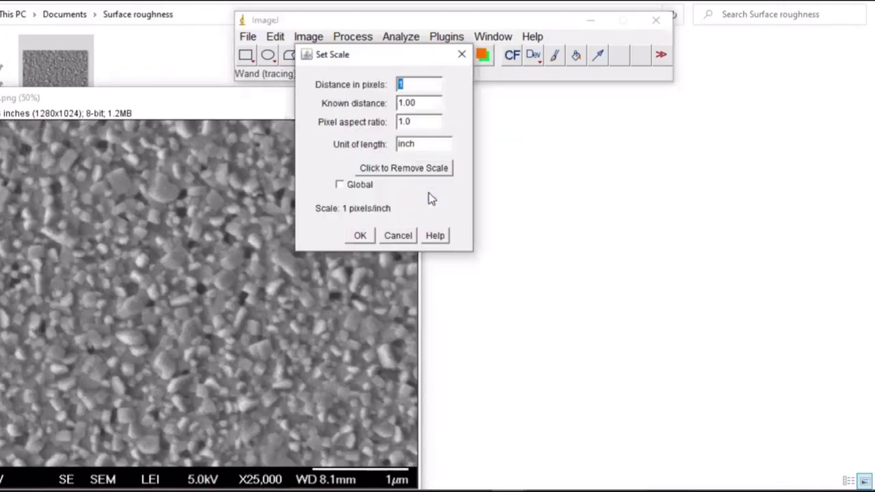
click(404, 168)
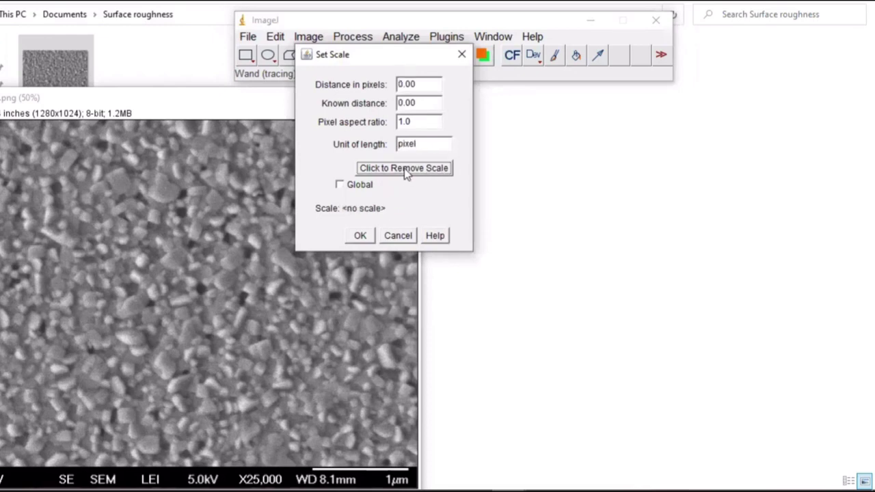
click(360, 235)
Draw a straight line selection along the 1 µm scale bar at the image's bottom.
drag(295, 101, 304, 82)
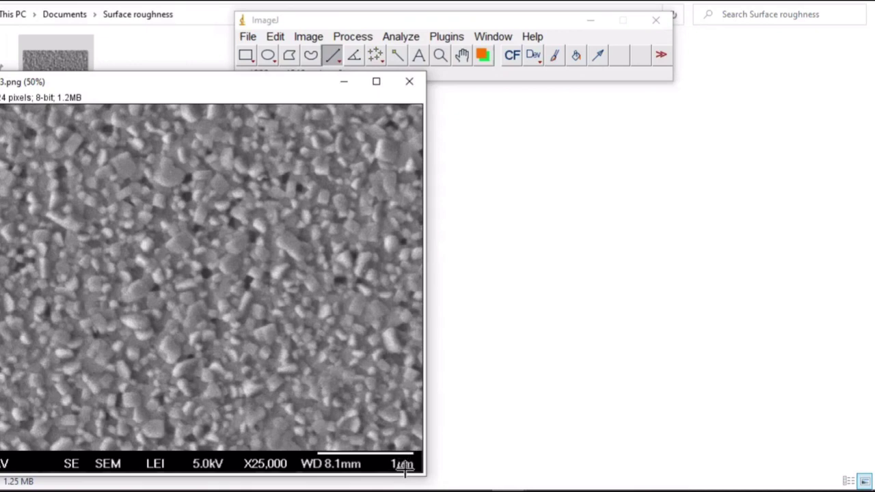
click(331, 58)
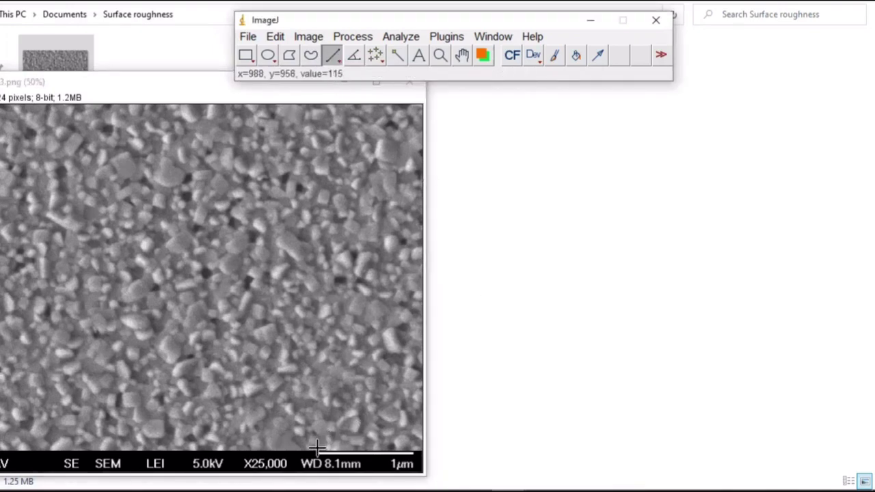
drag(316, 447, 410, 448)
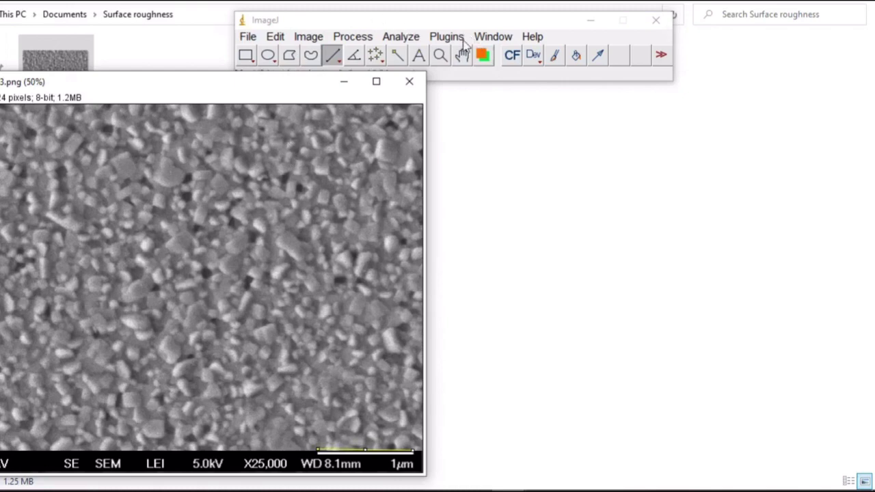
Set the scale so the 264.0303-pixel line equals known distance 1 with unit µm.
click(408, 37)
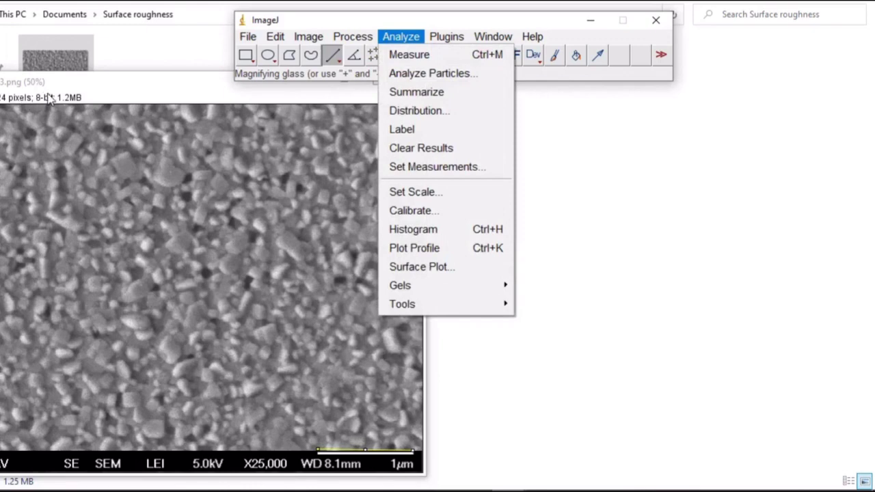
click(447, 196)
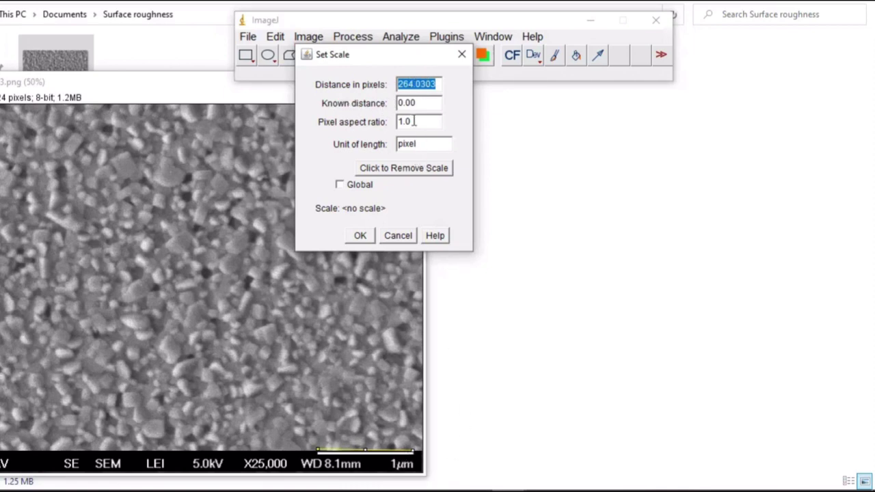
drag(420, 104, 401, 103)
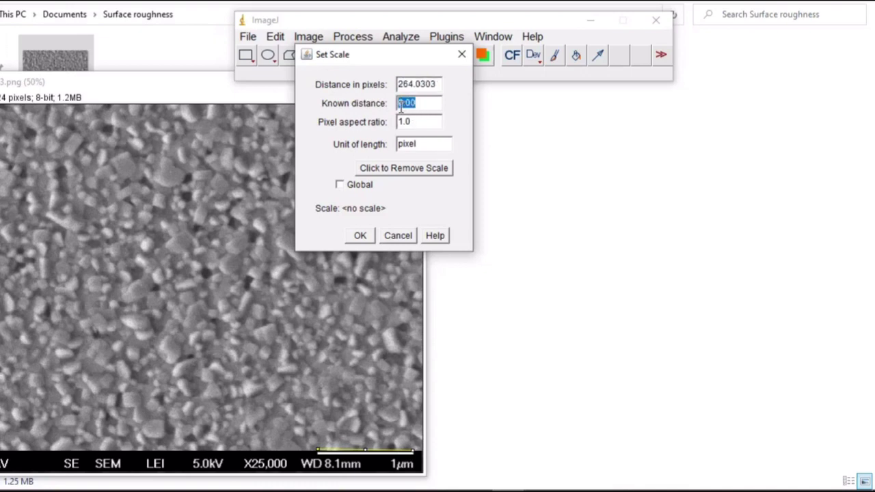
text(1)
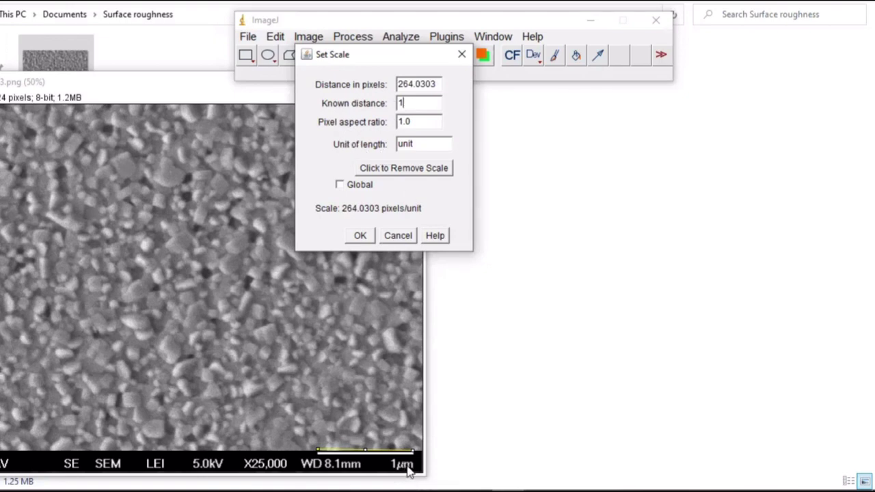
drag(417, 148, 400, 145)
right_click(423, 144)
click(443, 205)
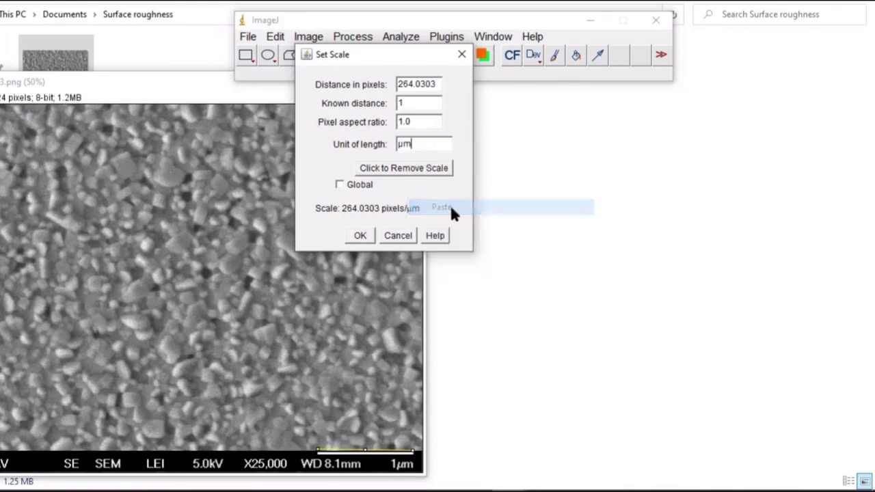
click(360, 236)
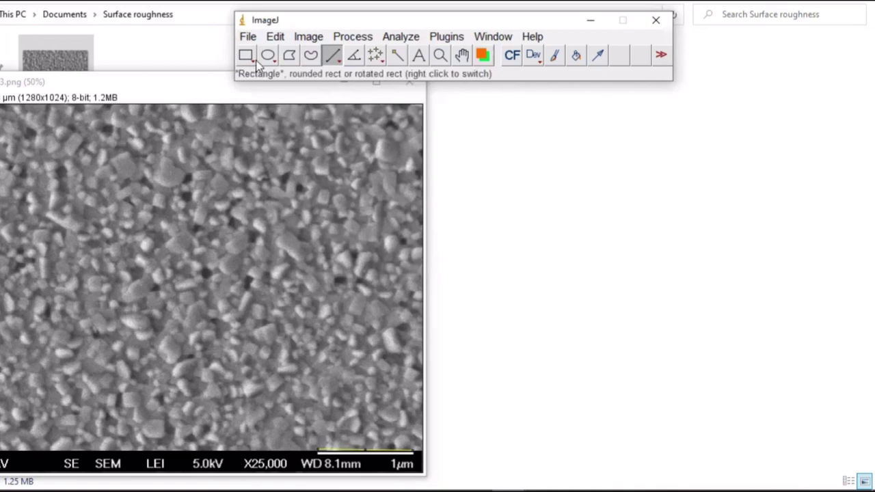
Draw a rectangle selection over the large upper-central grain region of the SEM image.
click(247, 56)
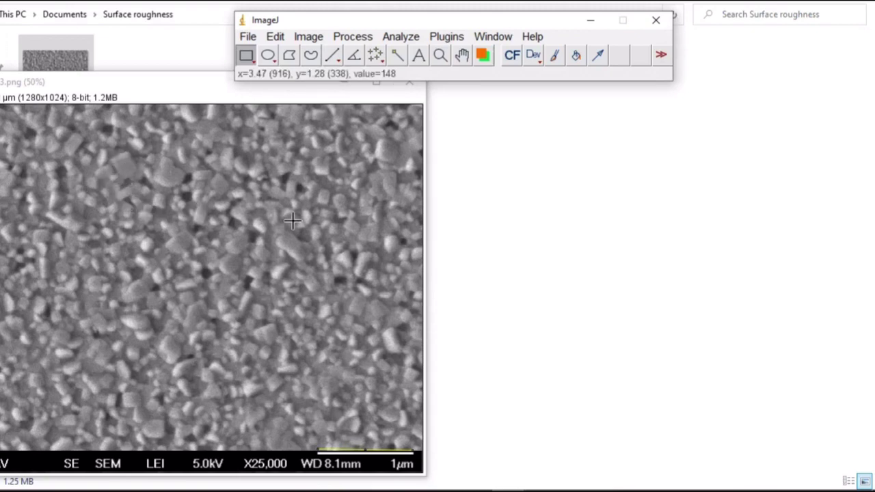
click(64, 157)
drag(63, 159, 235, 183)
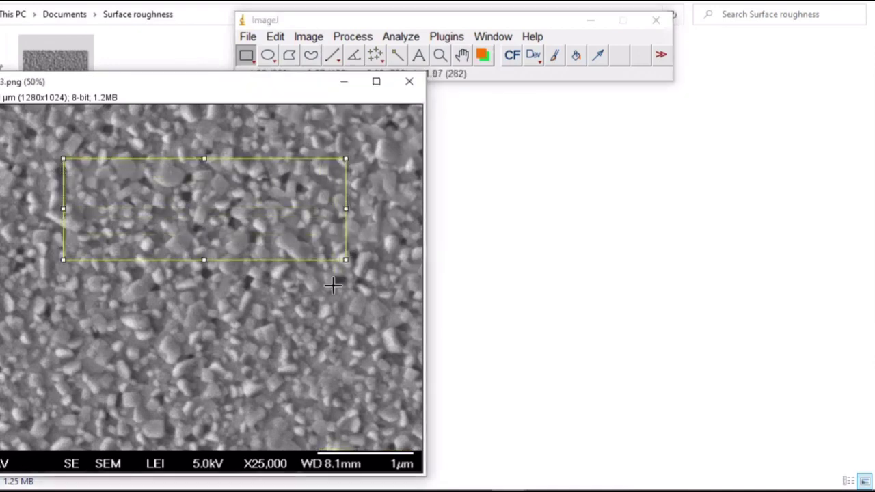
drag(333, 285, 349, 383)
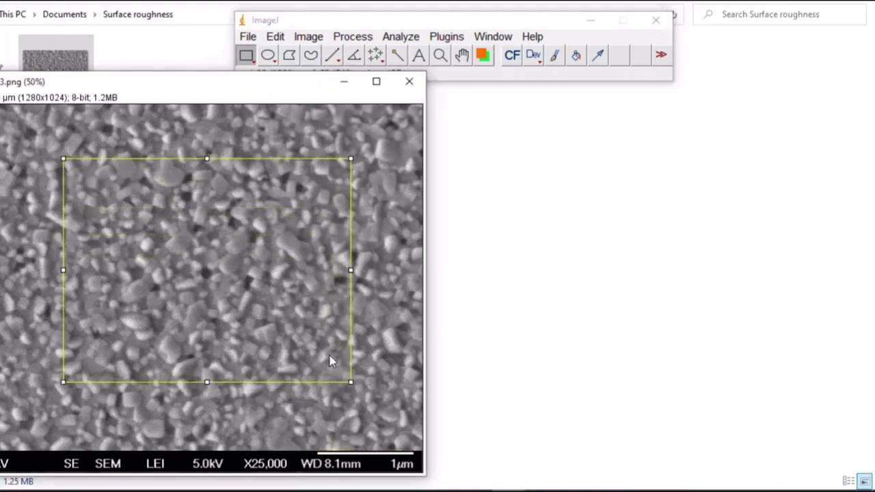
Create a Surface Plot of the selection with Shade, Draw Axis and Smooth enabled.
click(399, 37)
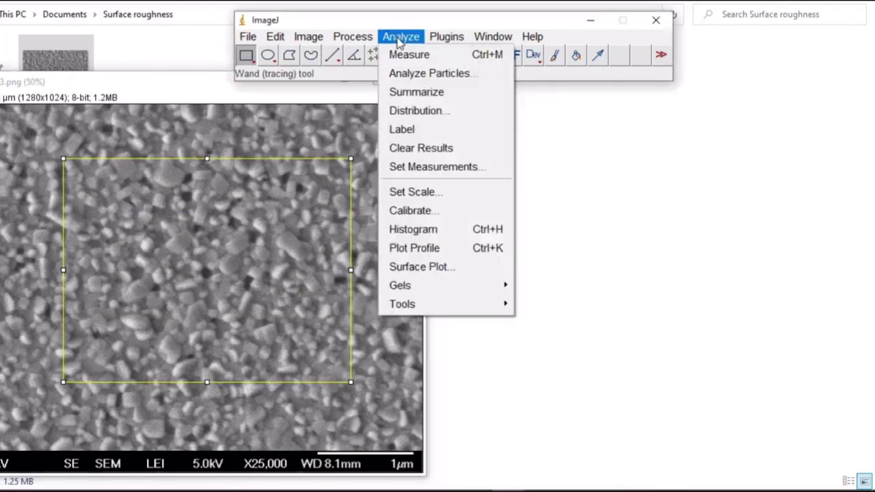
click(436, 271)
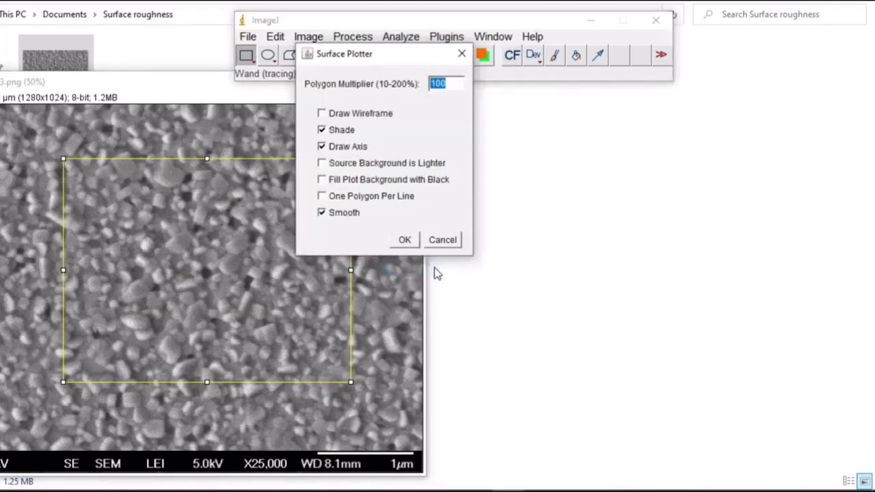
click(405, 241)
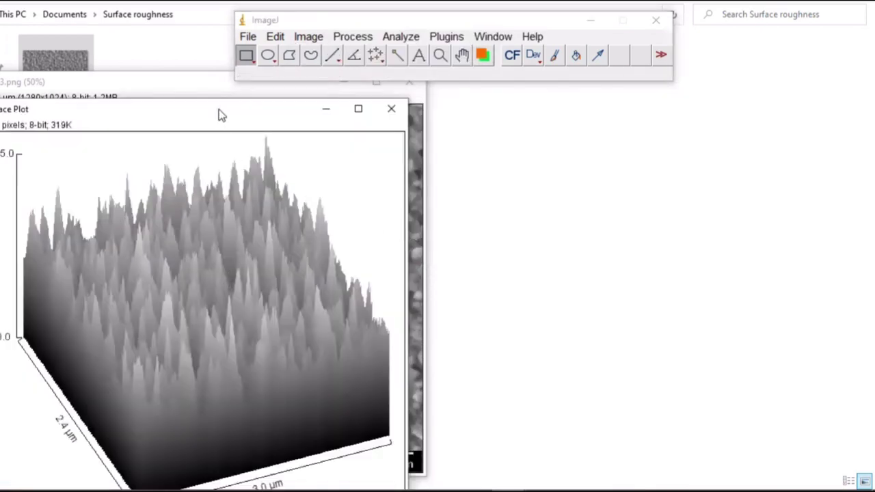
drag(215, 108, 226, 84)
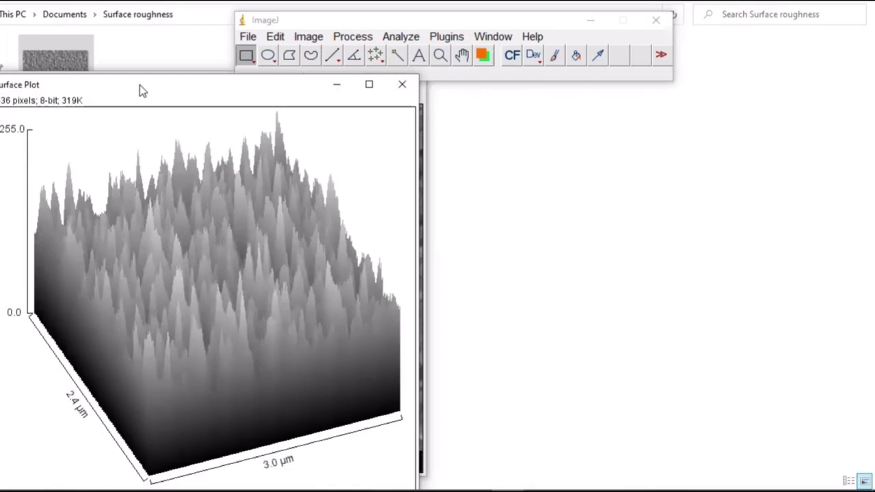
Run Image > Stacks > 3D Project on the surface plot with default settings.
click(308, 40)
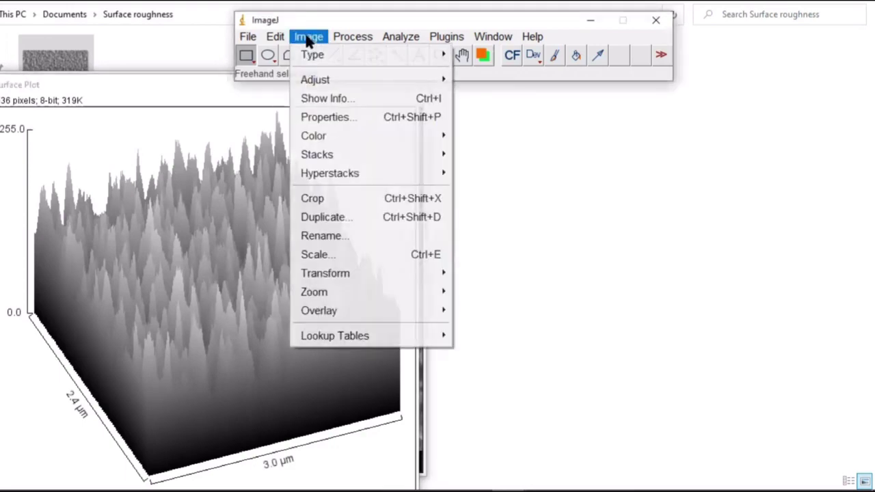
mouse_move(362, 159)
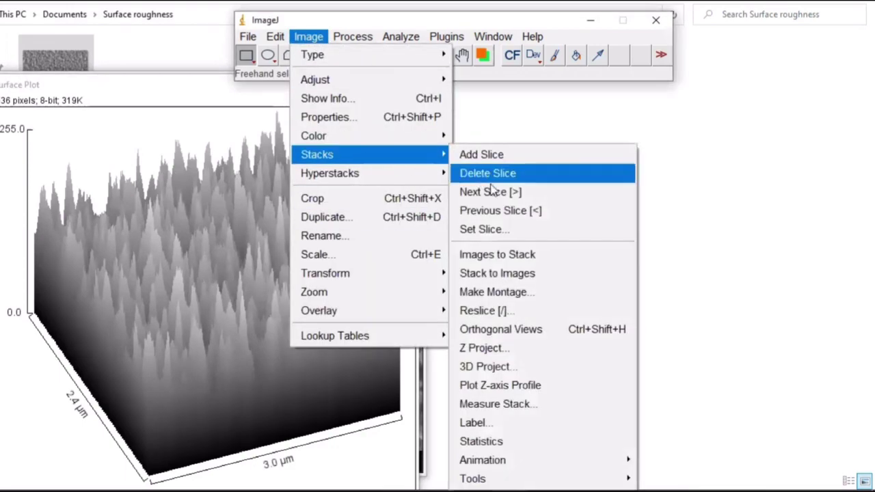
click(529, 368)
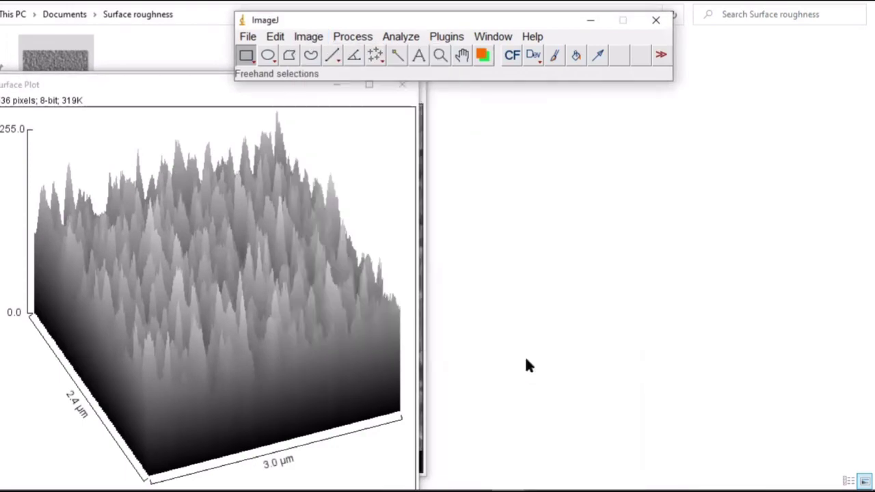
click(397, 312)
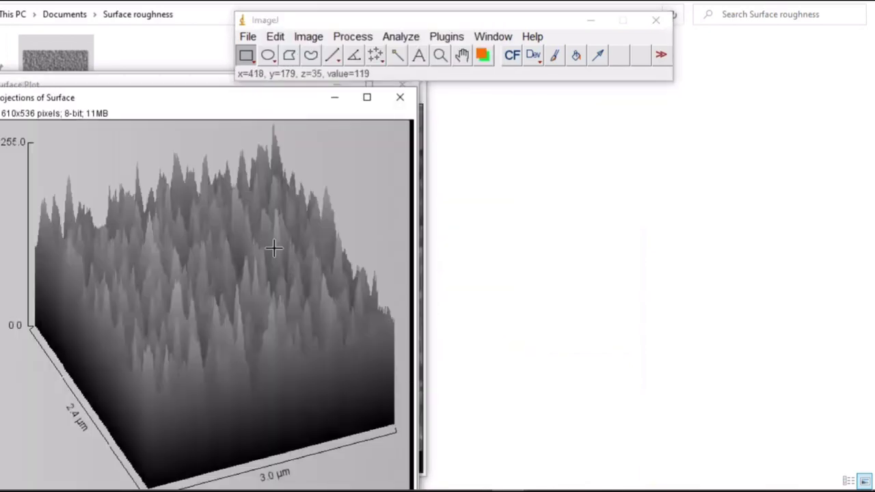
Save the Projections of Surface stack as a PNG image.
click(275, 36)
click(247, 36)
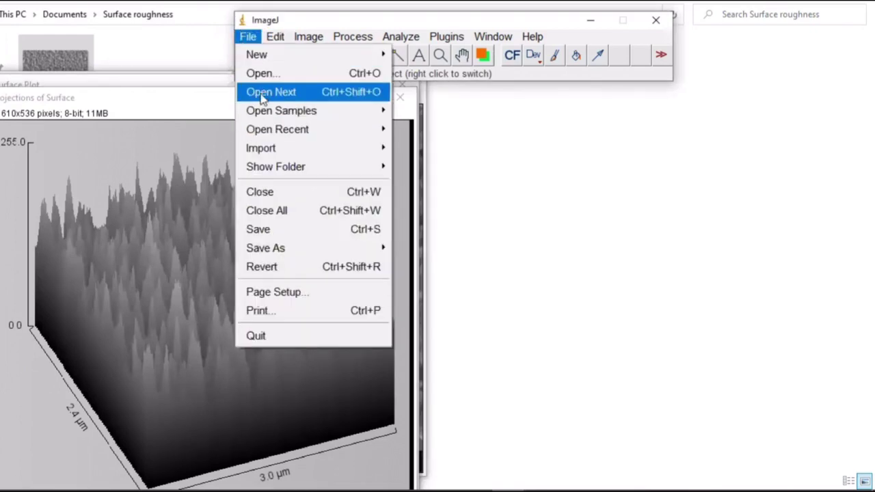
mouse_move(292, 250)
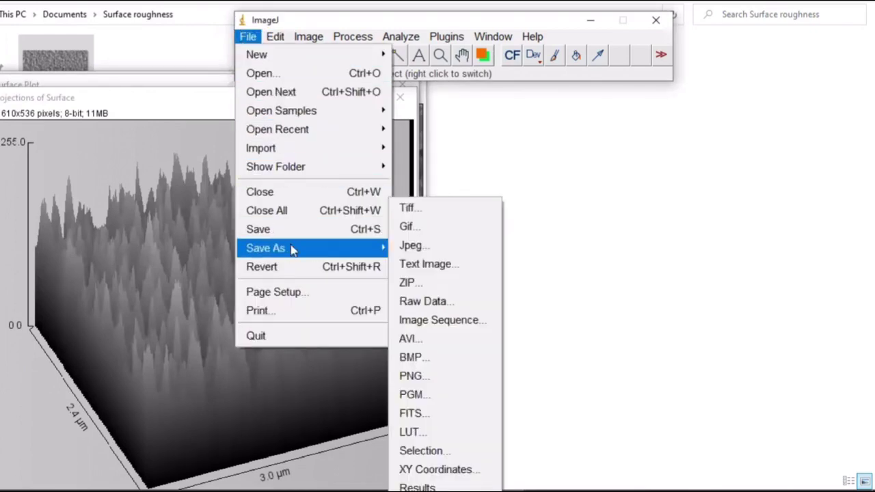
click(455, 375)
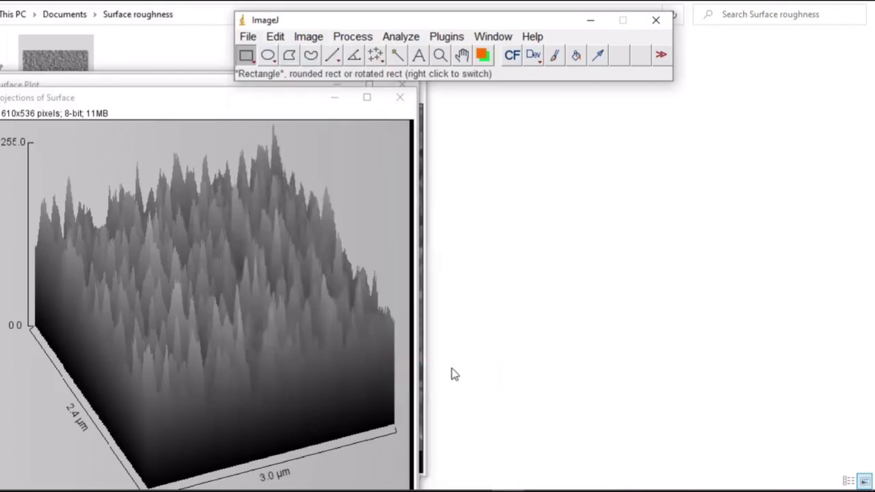